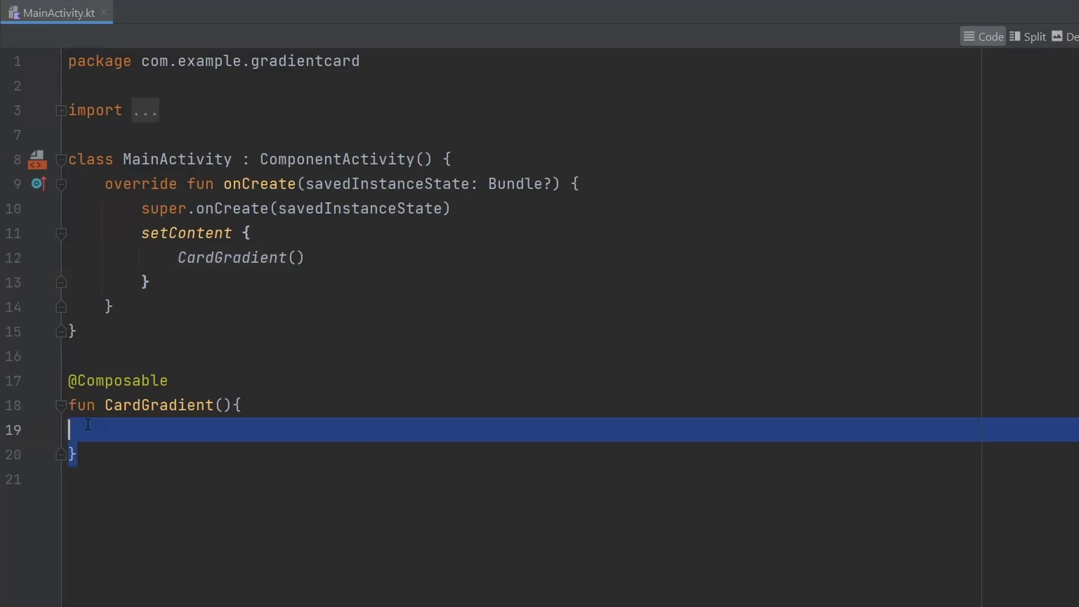
Point out the empty CardGradient function and its CardGradient() call in setContent
drag(107, 455, 46, 360)
double_click(155, 405)
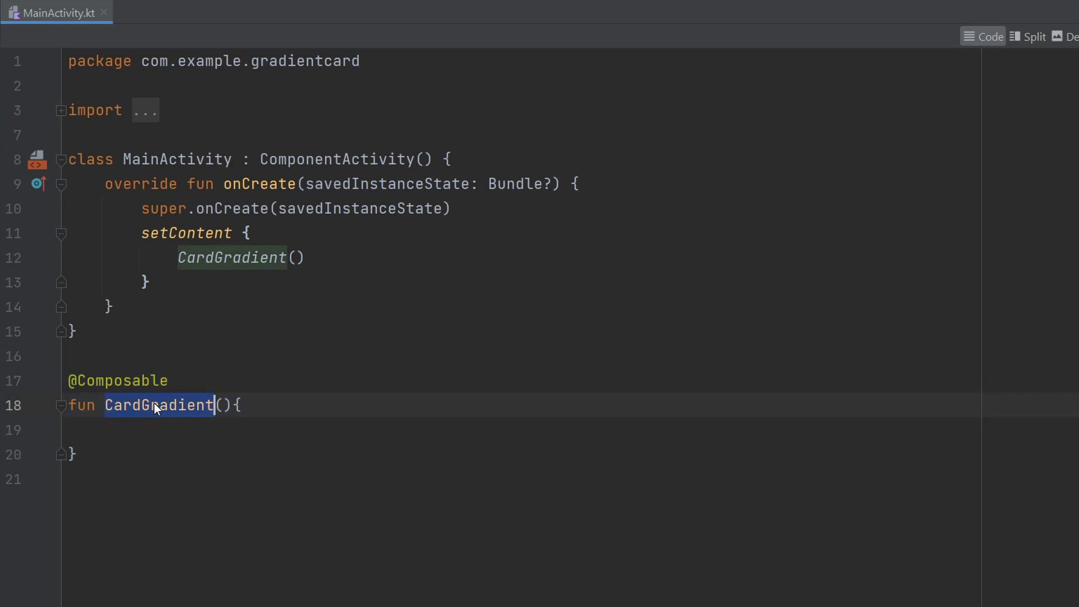
drag(305, 257, 177, 258)
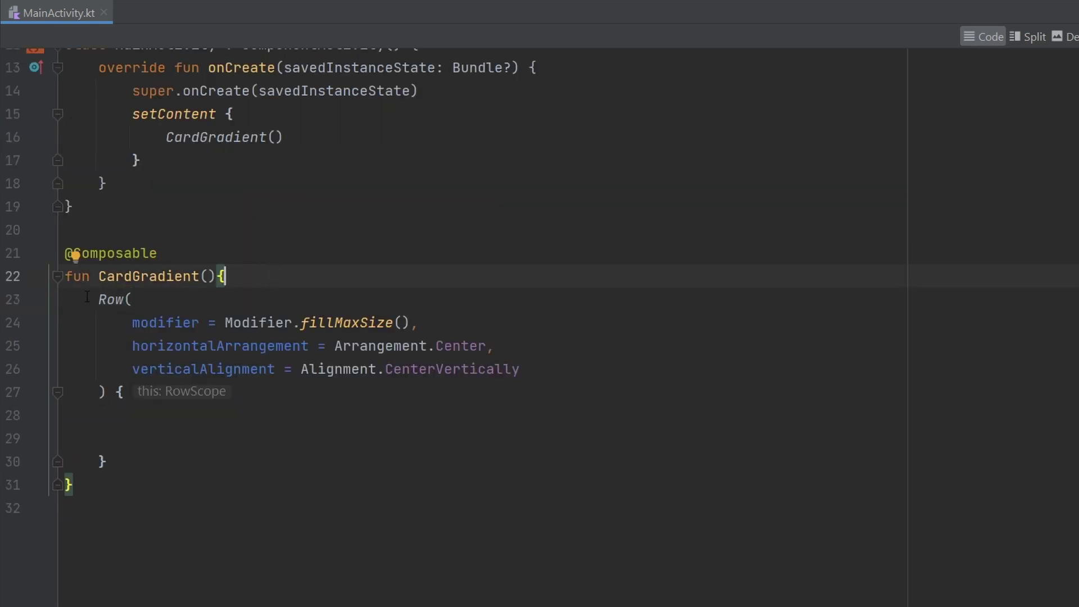
Review the new Row: fillMaxSize modifier, Arrangement.Center and Alignment.CenterVertically
drag(99, 300, 133, 460)
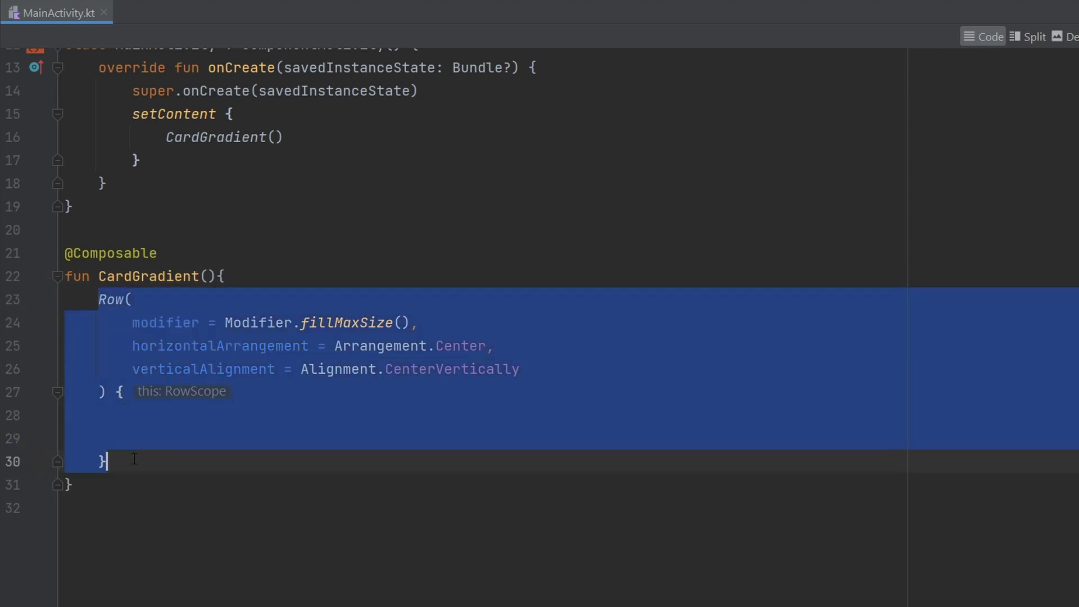
click(289, 297)
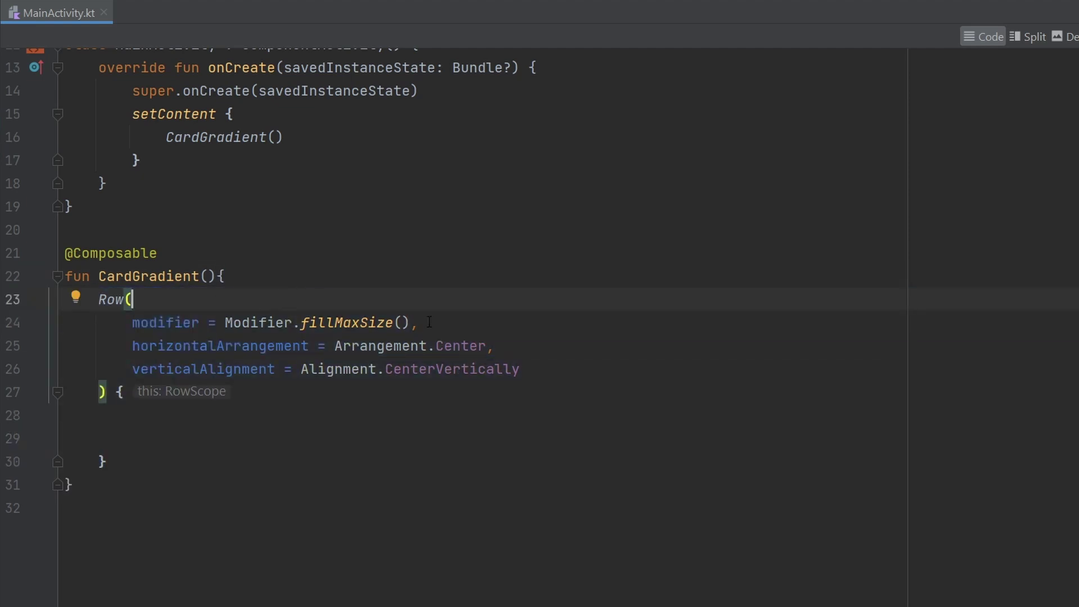
drag(418, 323, 94, 333)
click(160, 346)
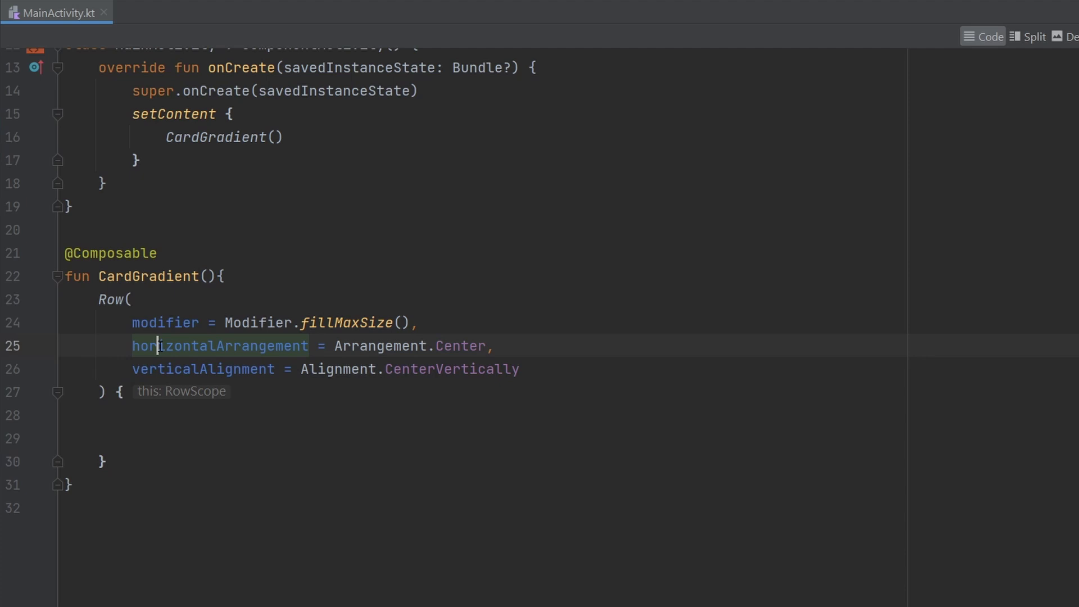
double_click(160, 346)
double_click(171, 371)
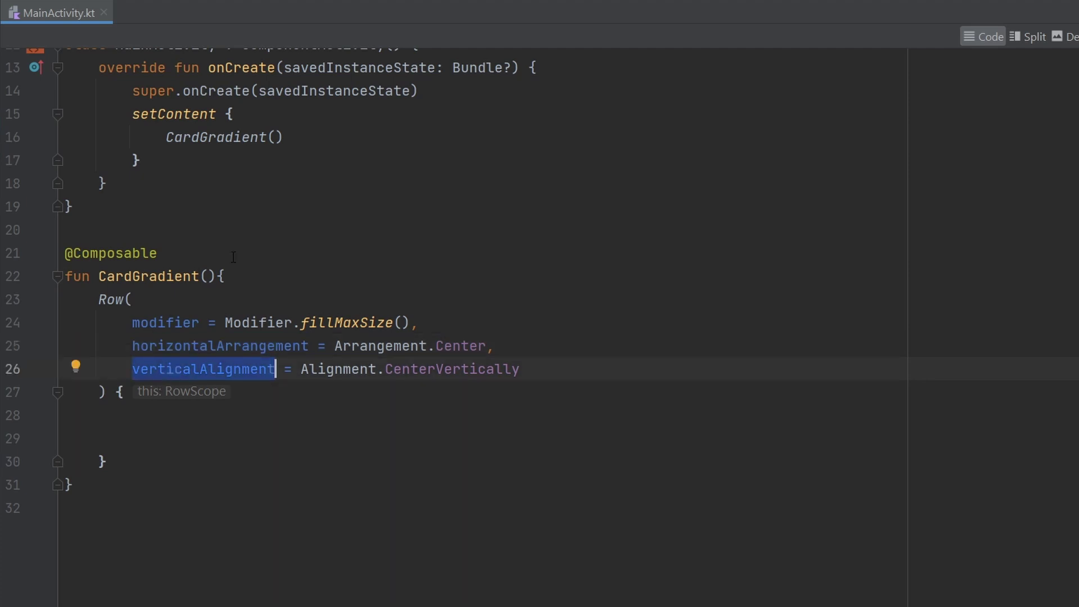
drag(540, 369, 309, 345)
Show the Card block and its modifier: width 400.dp, height 250.dp, padding 10.dp
mouse_move(242, 338)
mouse_down()
mouse_move(29, 323)
mouse_move(15, 346)
mouse_up()
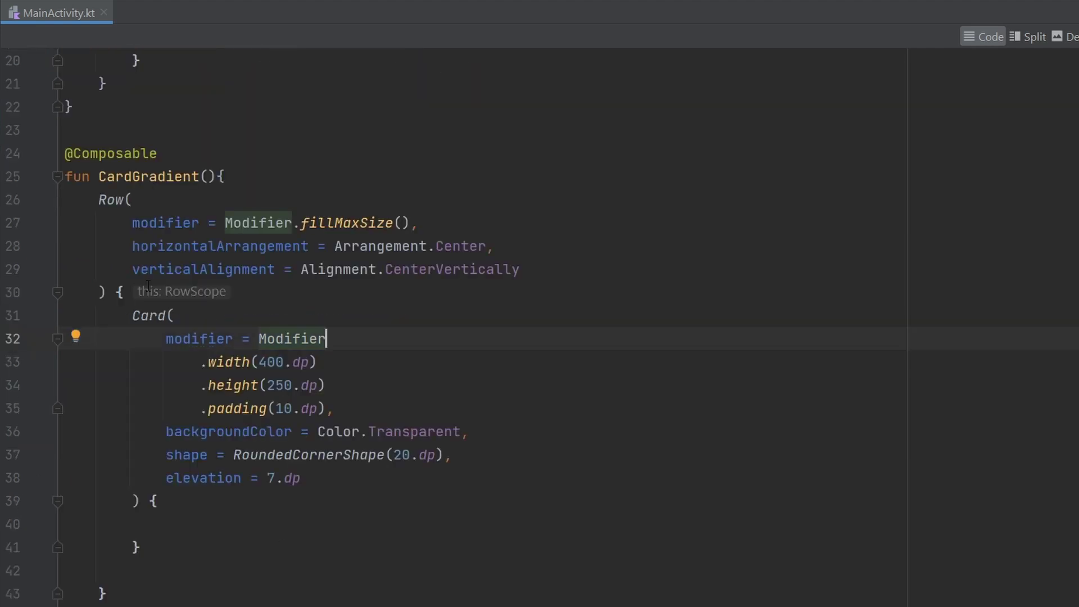
drag(132, 317, 164, 523)
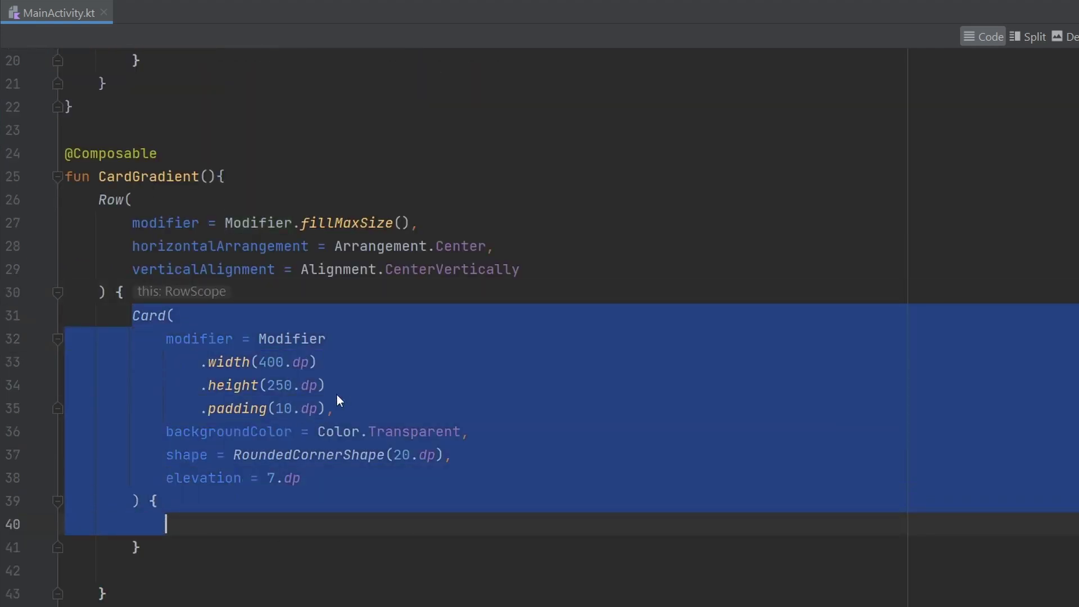
double_click(366, 336)
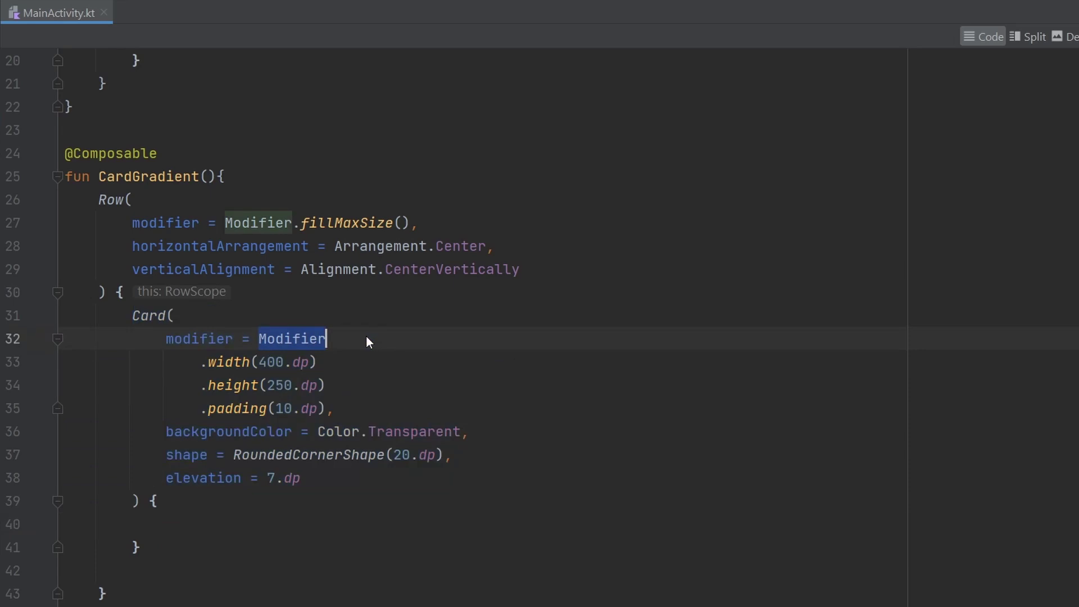
double_click(192, 338)
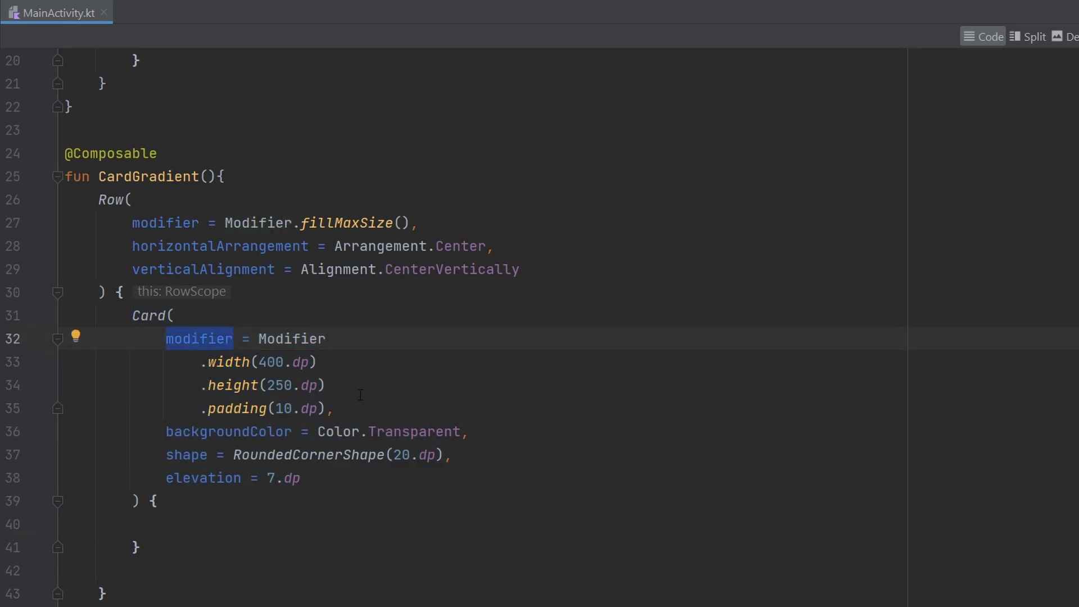
mouse_move(355, 369)
mouse_down()
mouse_move(285, 362)
mouse_move(191, 381)
mouse_up()
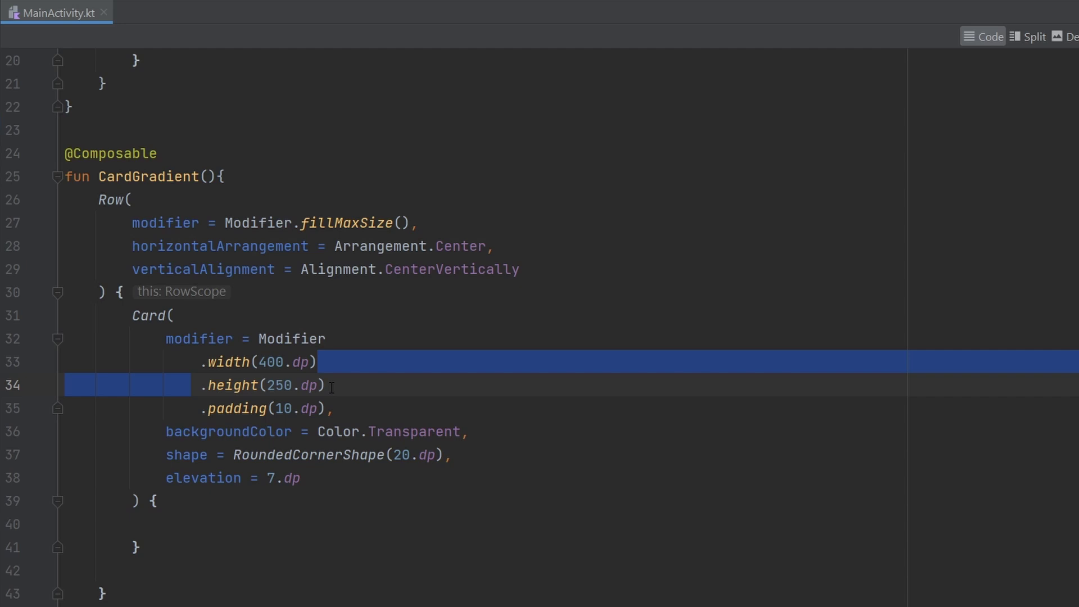
click(380, 409)
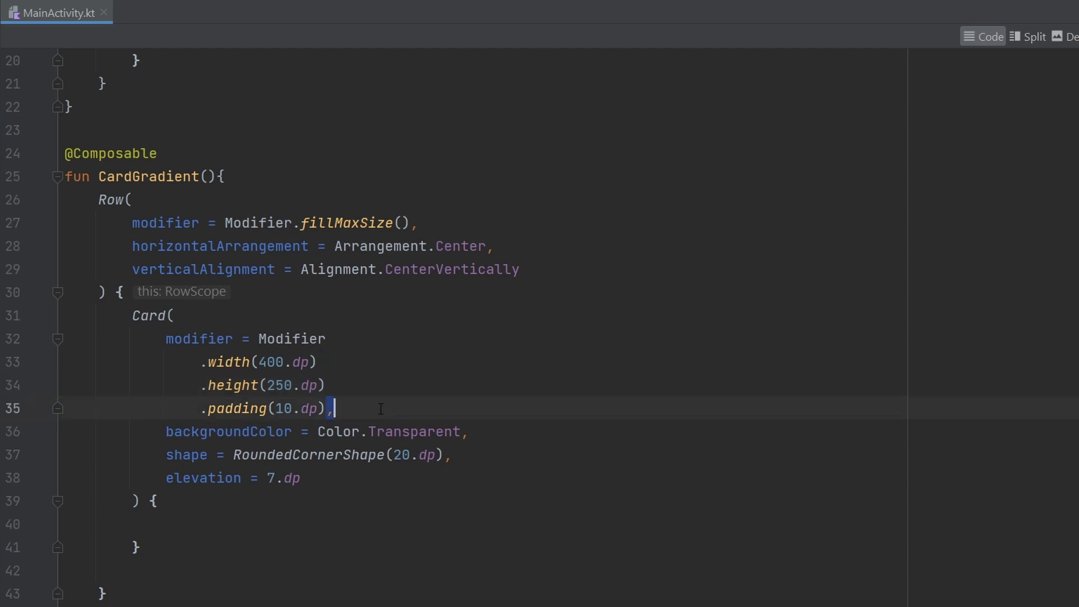
Review the Card's transparent background, RoundedCornerShape(20.dp) corners and 7.dp elevation
double_click(190, 432)
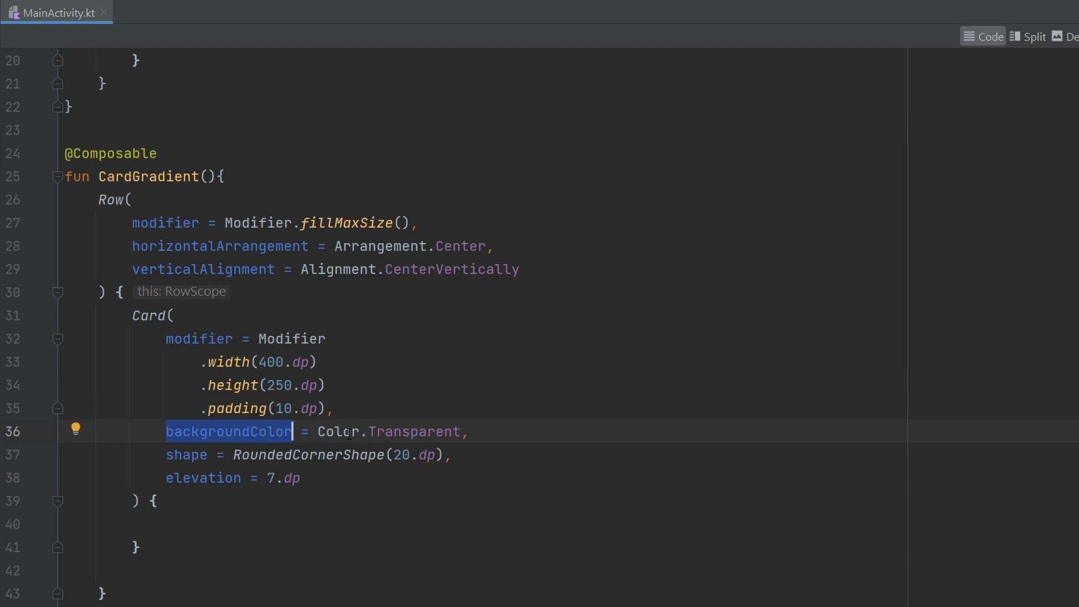
double_click(405, 433)
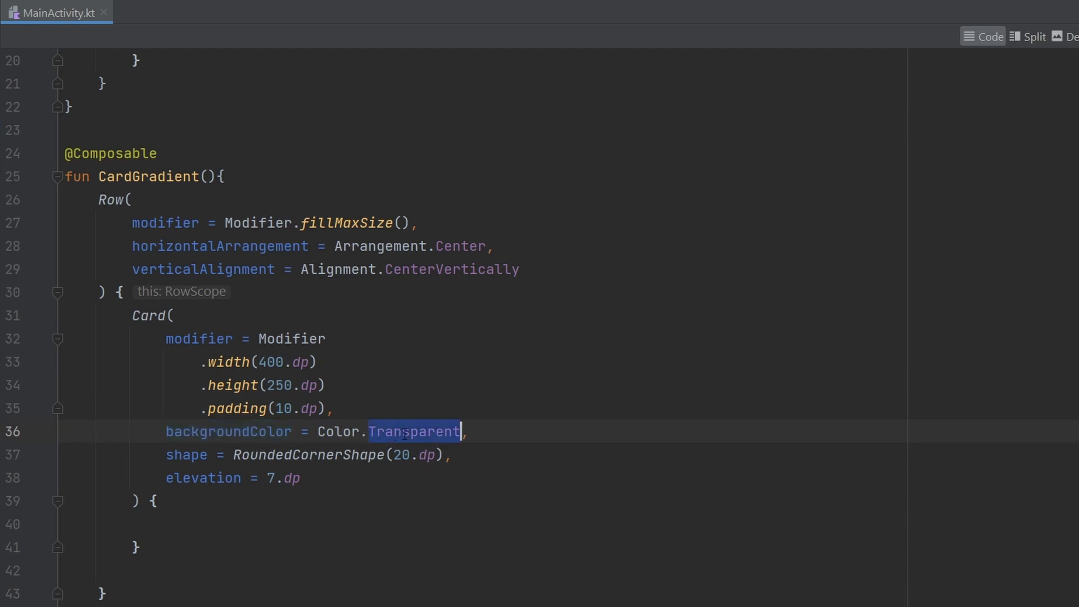
double_click(185, 455)
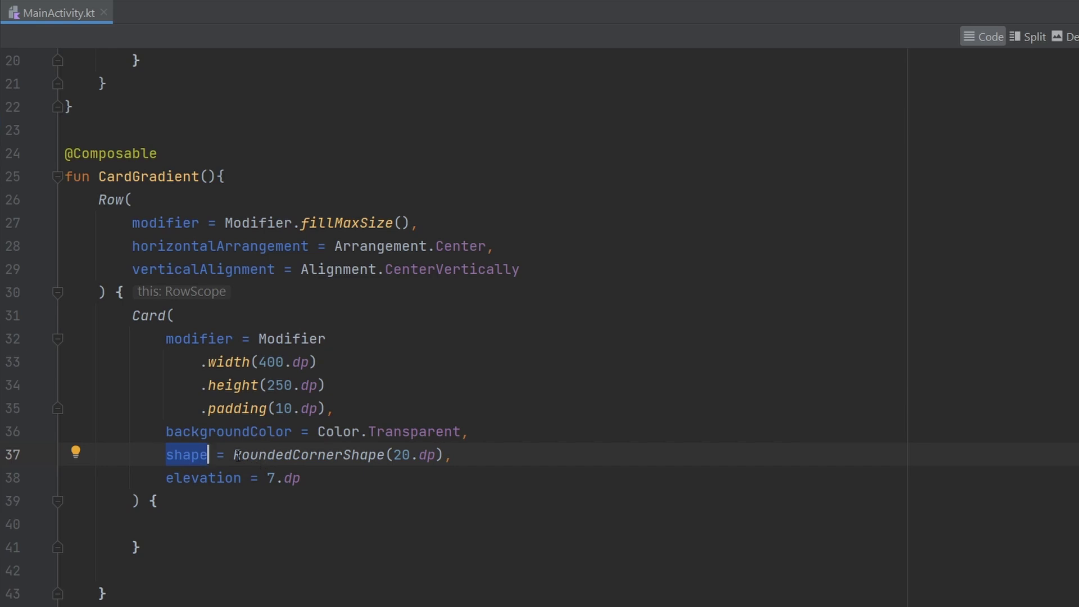
drag(233, 455, 437, 456)
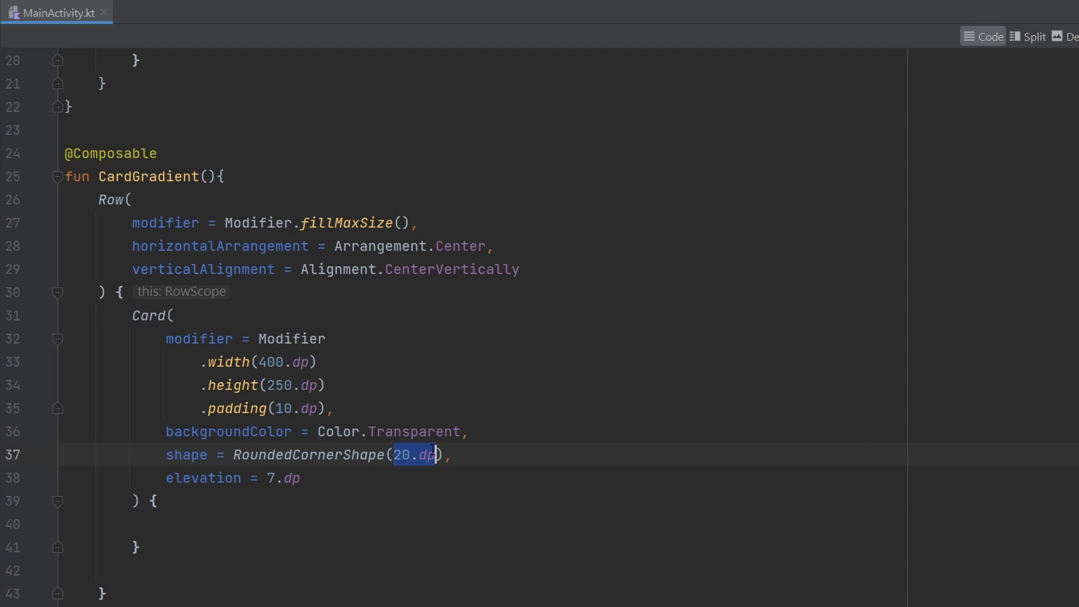
click(453, 454)
double_click(203, 478)
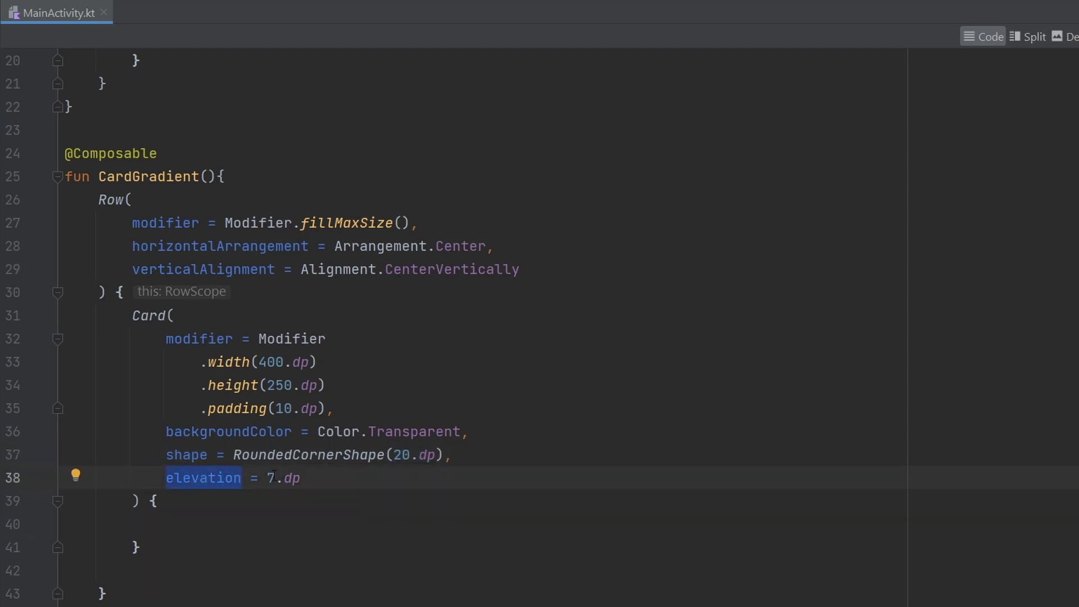
drag(267, 479, 301, 477)
click(355, 477)
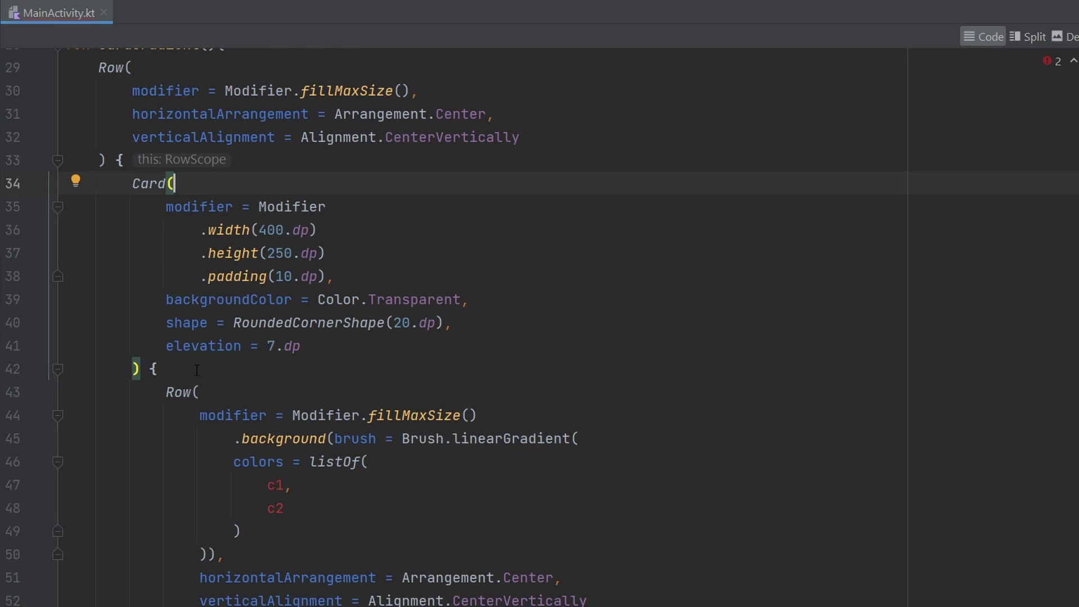
click(155, 368)
scroll(160, 338, down, 2)
click(166, 253)
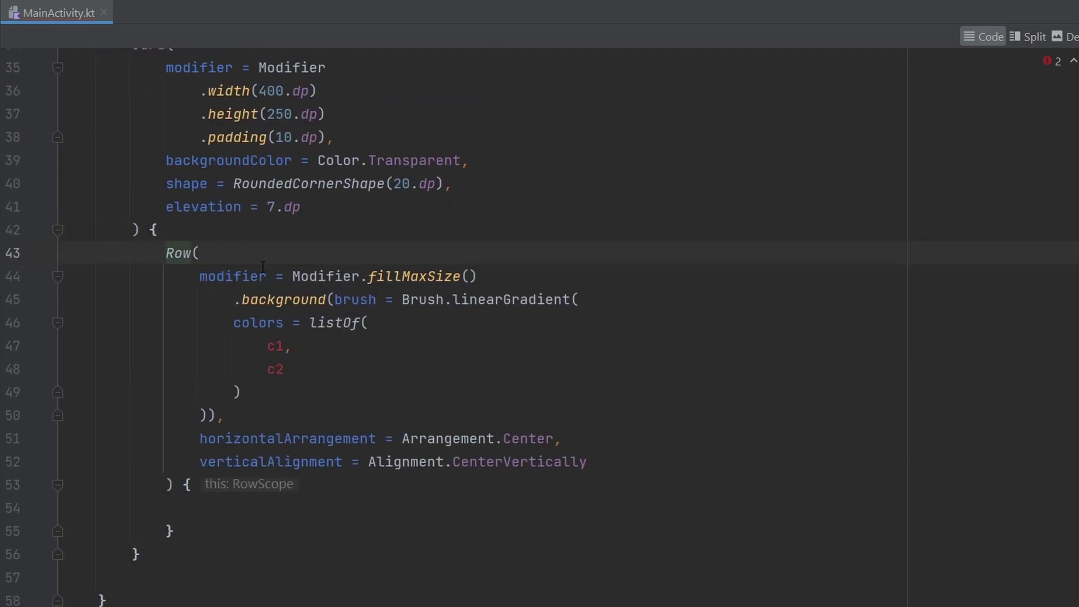
double_click(229, 277)
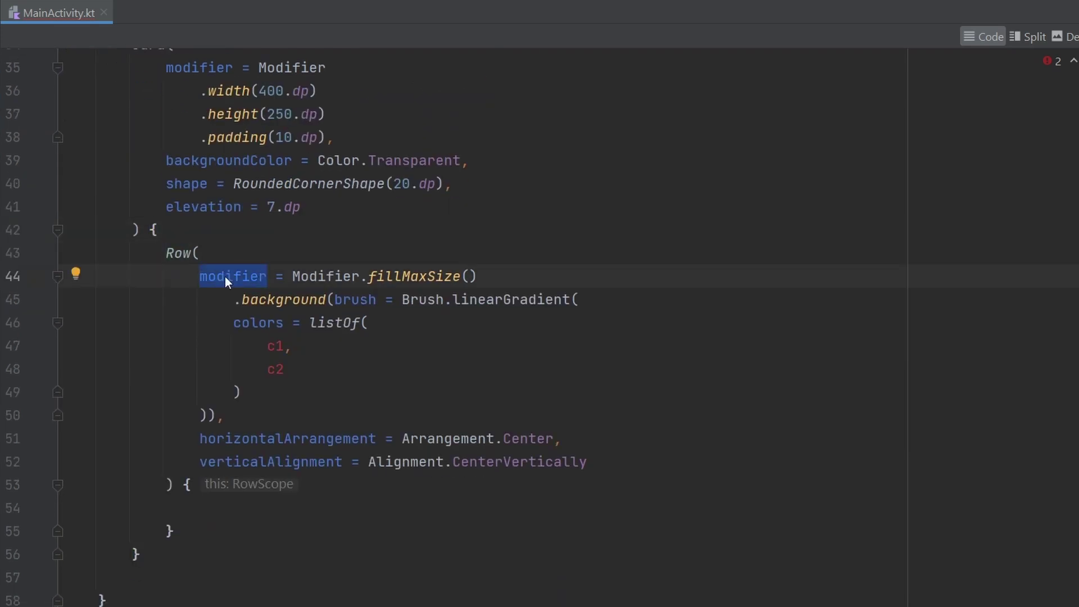
key(Down)
double_click(234, 276)
double_click(415, 279)
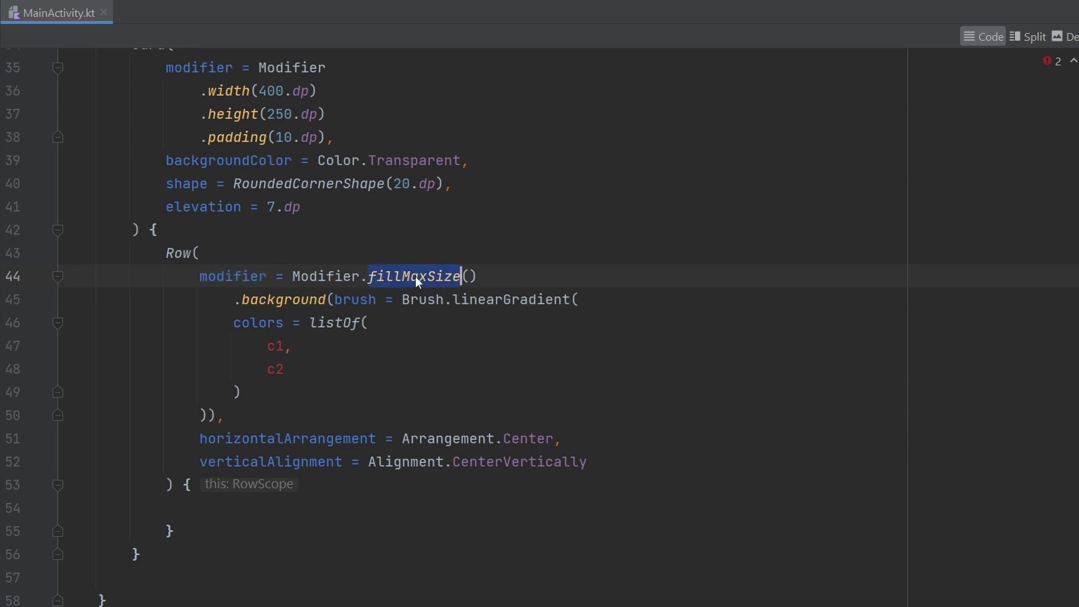
click(521, 274)
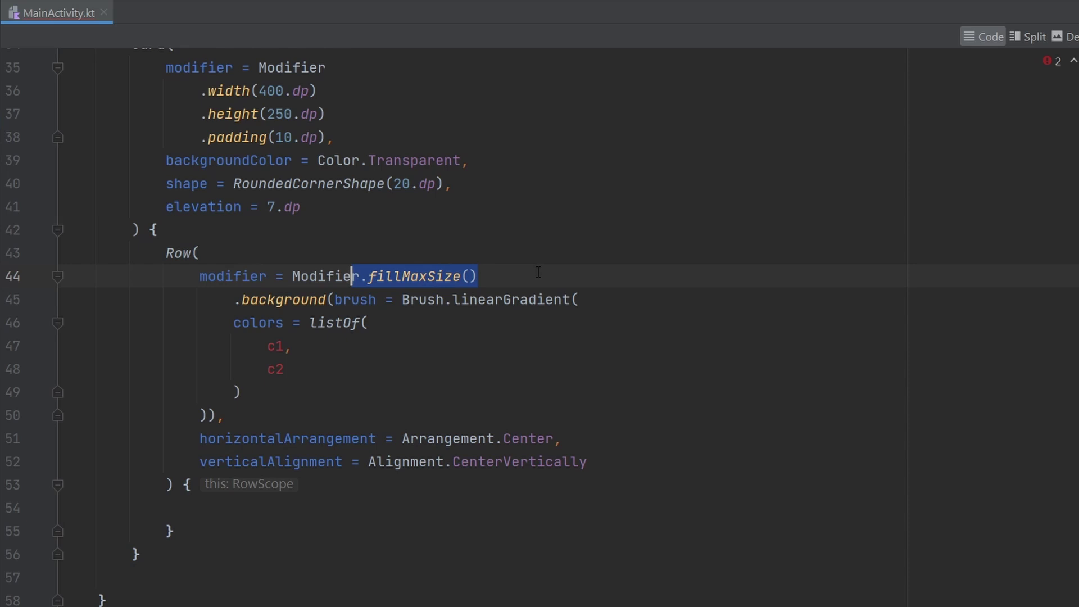
drag(233, 302, 319, 298)
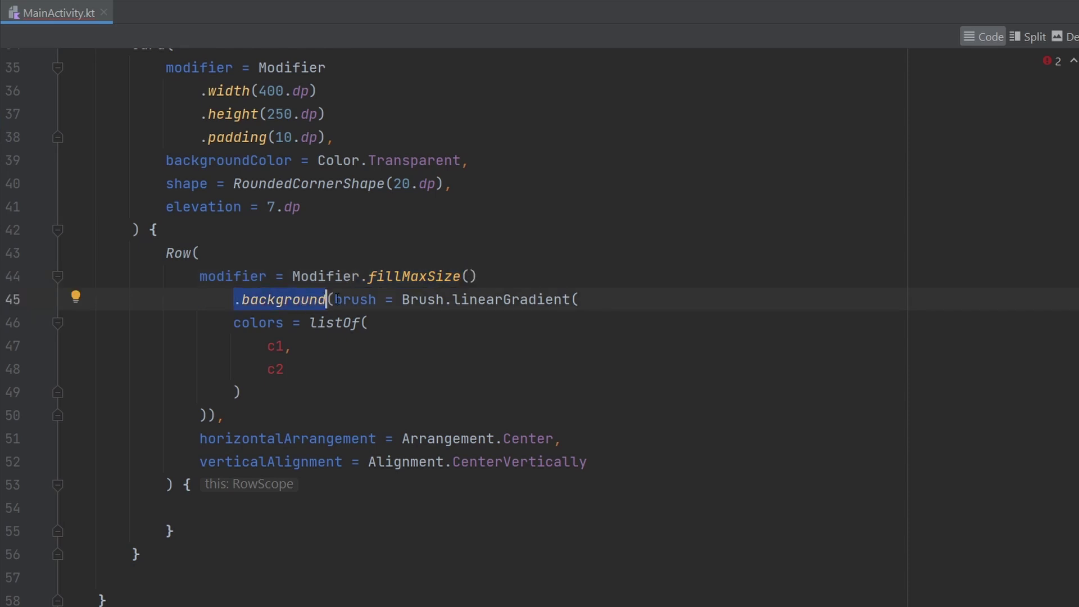
click(333, 301)
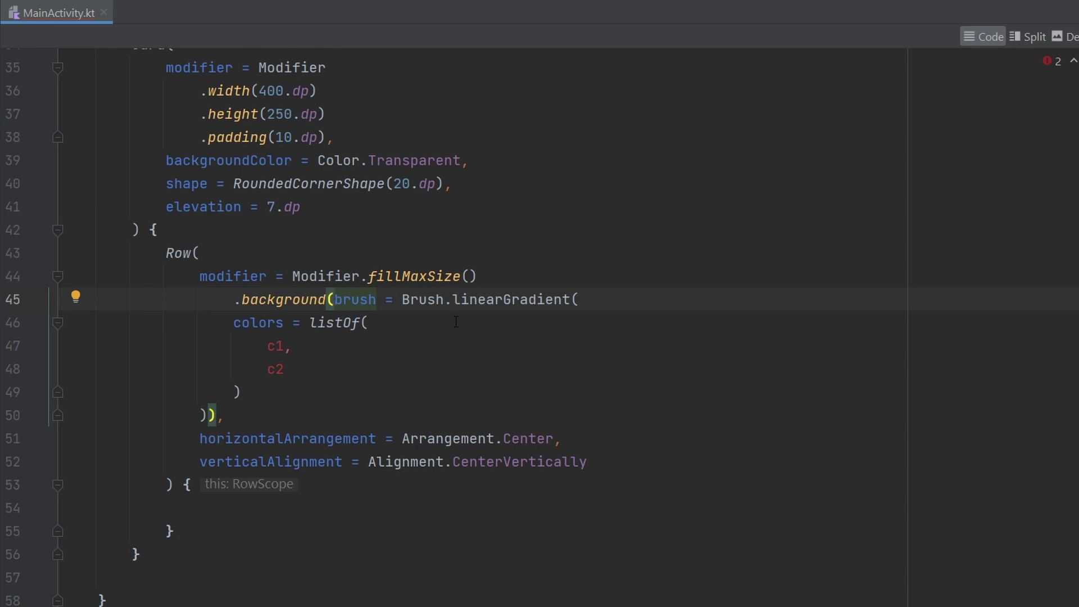
drag(403, 300, 580, 300)
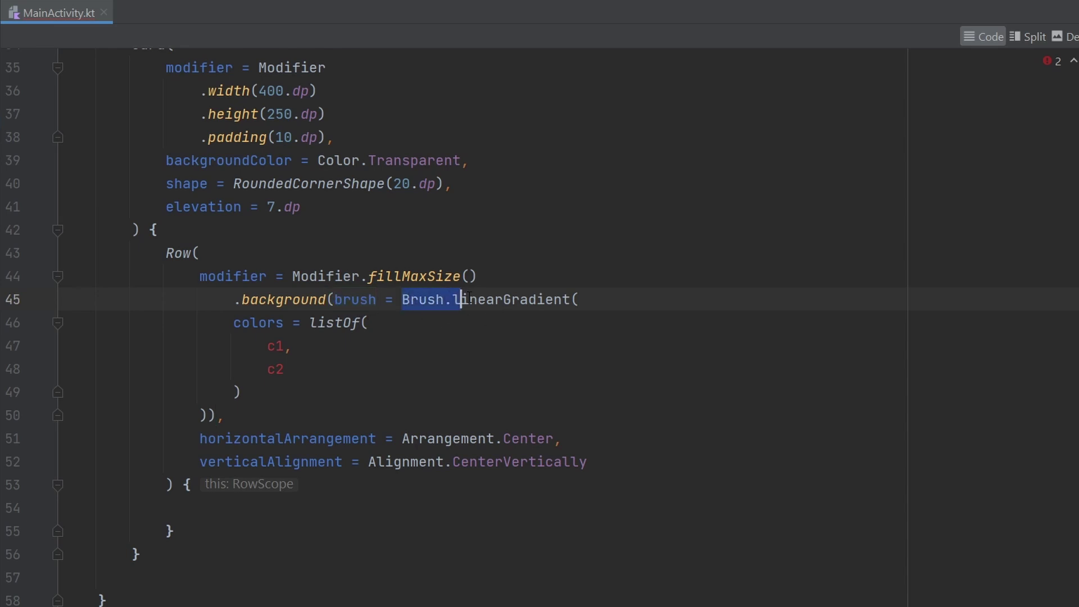
click(611, 304)
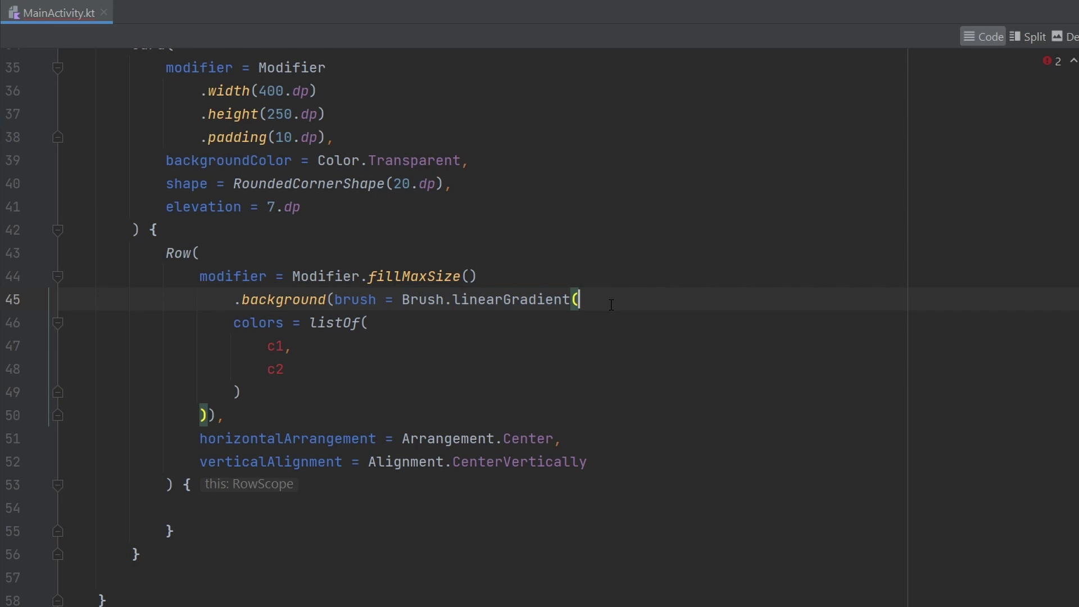
click(232, 322)
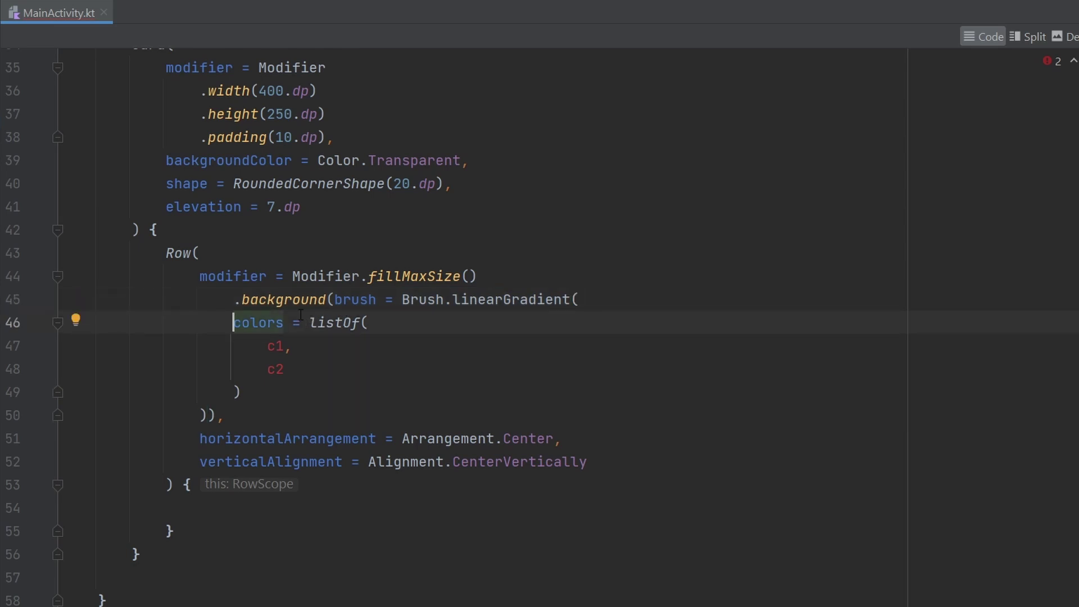
drag(240, 393, 302, 314)
click(286, 368)
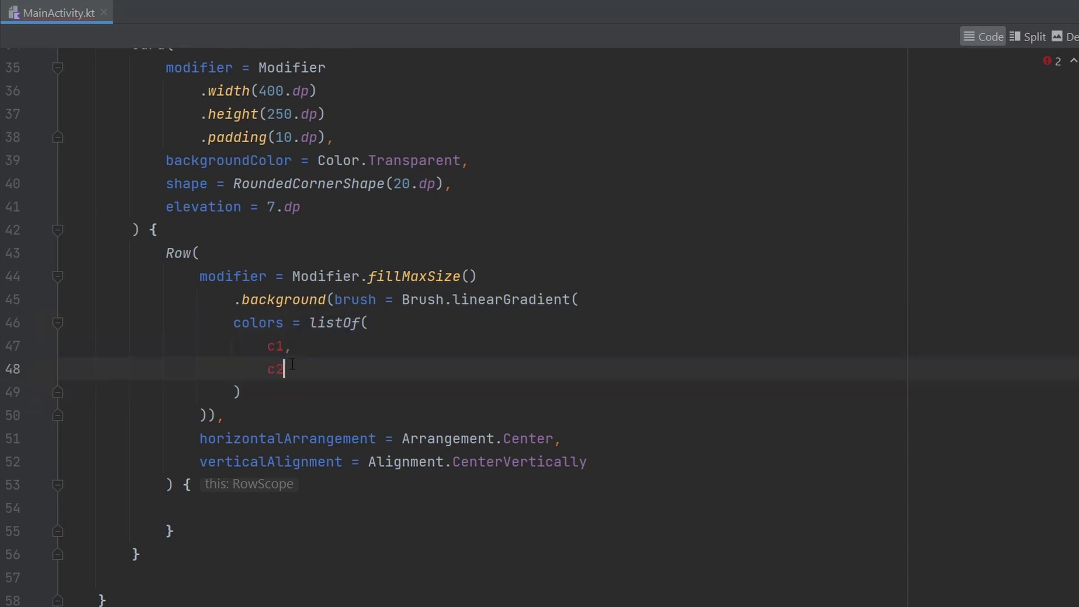
click(276, 346)
click(226, 415)
click(241, 438)
double_click(241, 438)
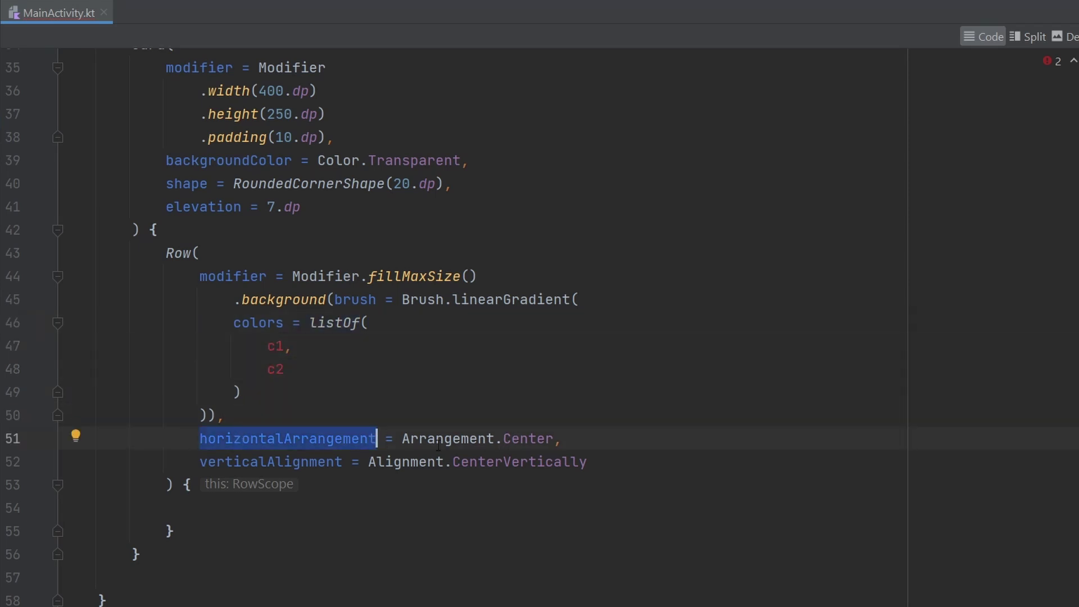
double_click(244, 461)
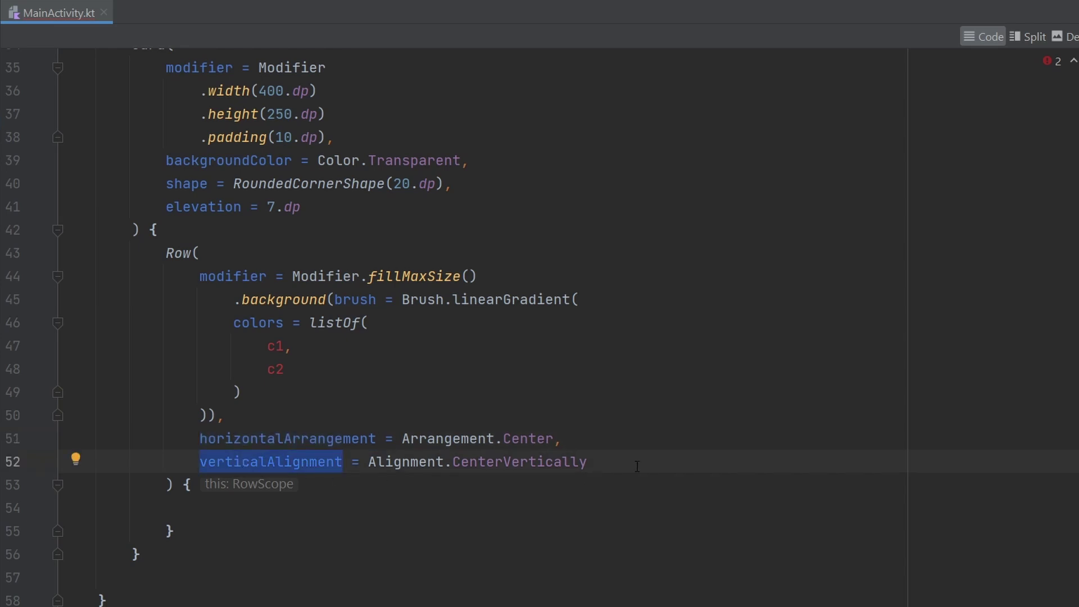
drag(586, 462, 66, 438)
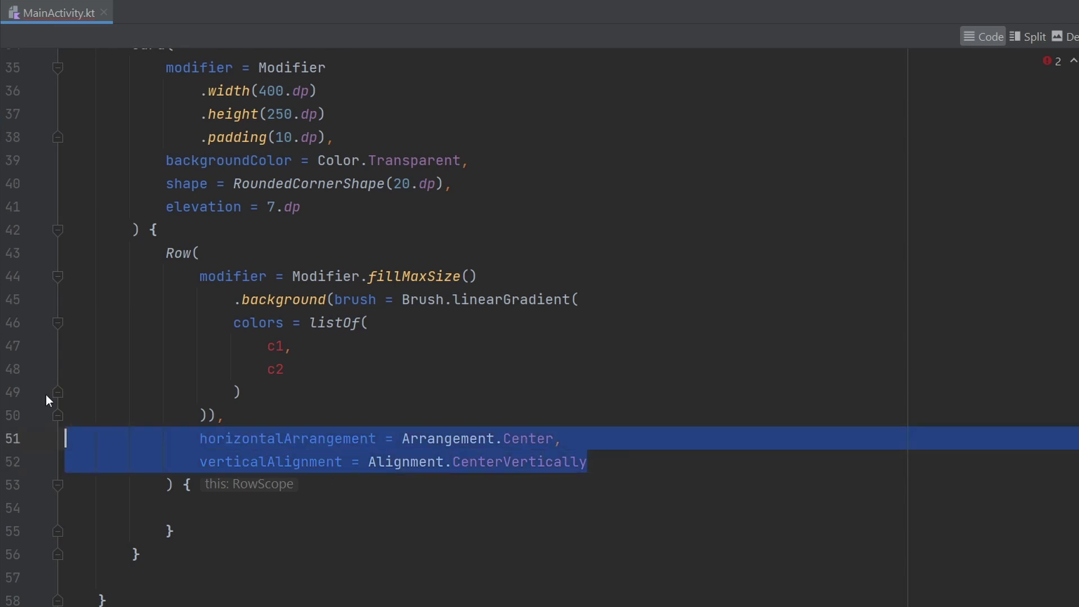
Check the c1 and c2 colour definitions in Color.kt, then return to MainActivity.kt
click(179, 253)
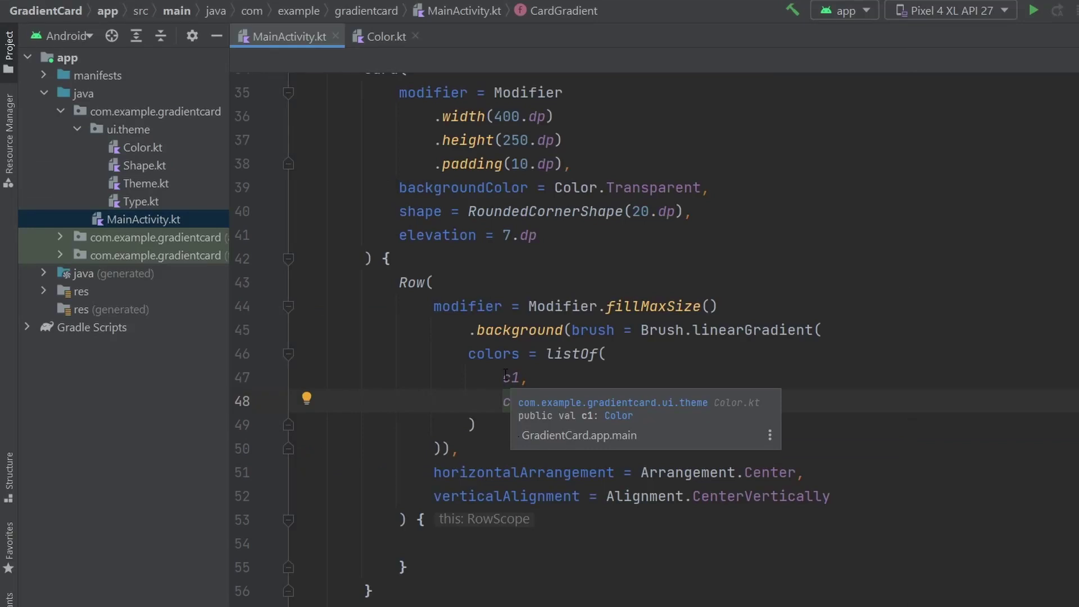
double_click(511, 377)
double_click(512, 402)
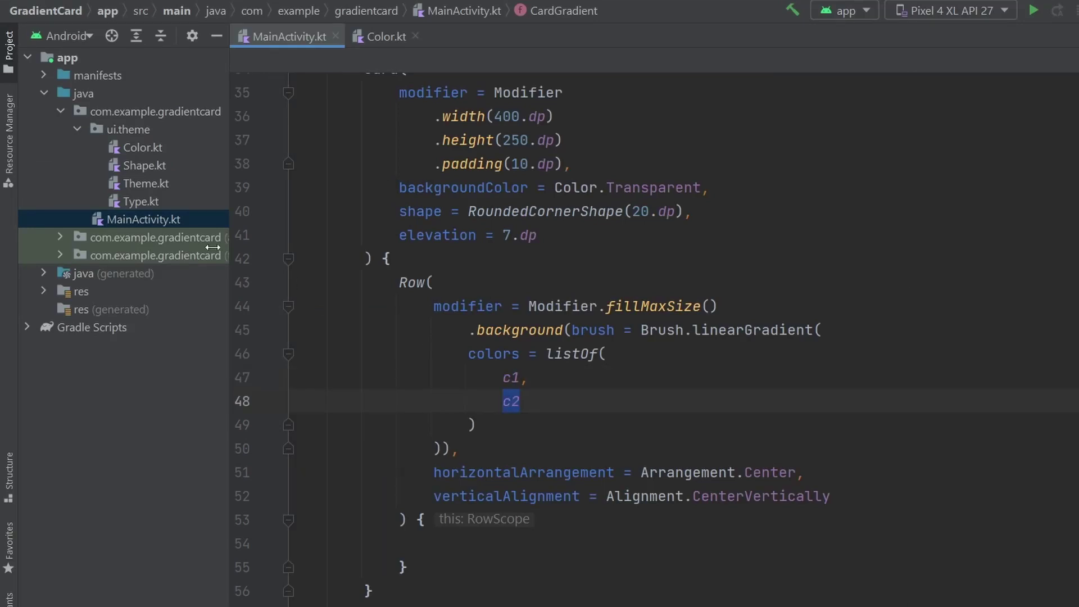
double_click(138, 150)
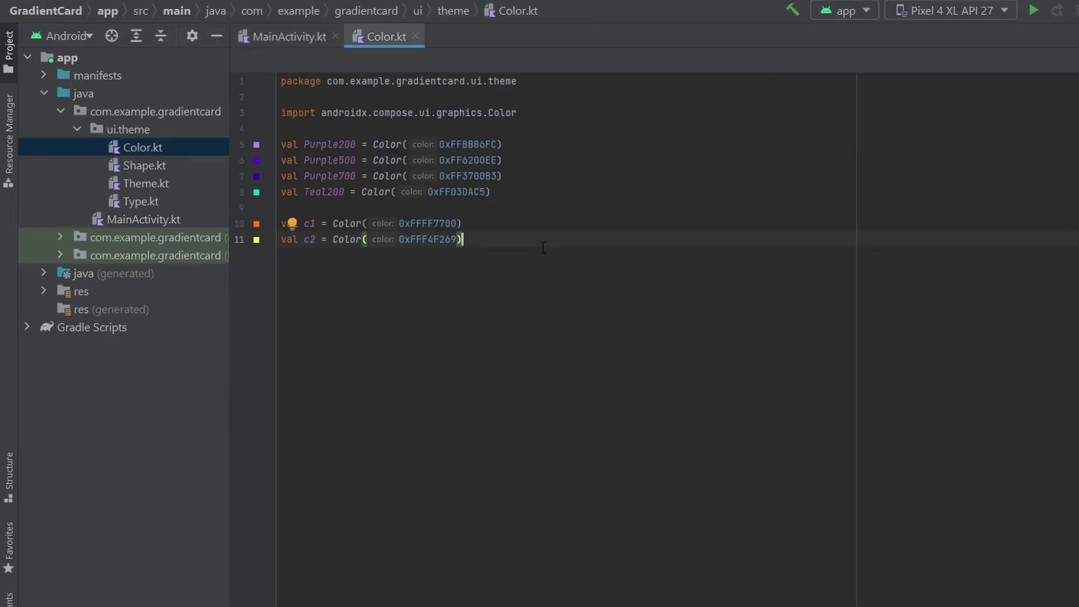
key(alt+Left)
key(Down)
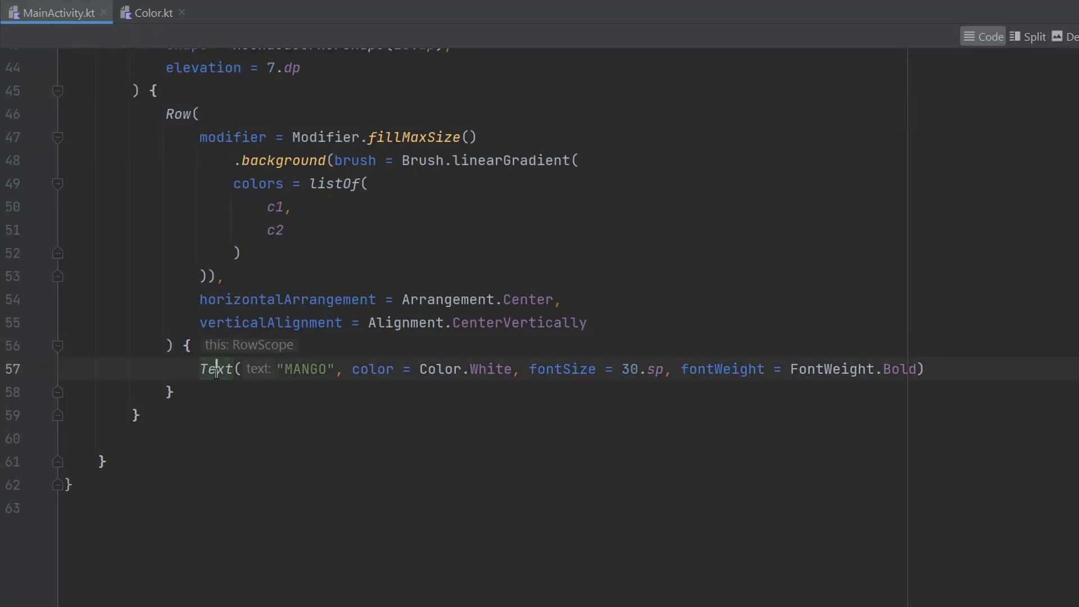
click(309, 371)
double_click(369, 369)
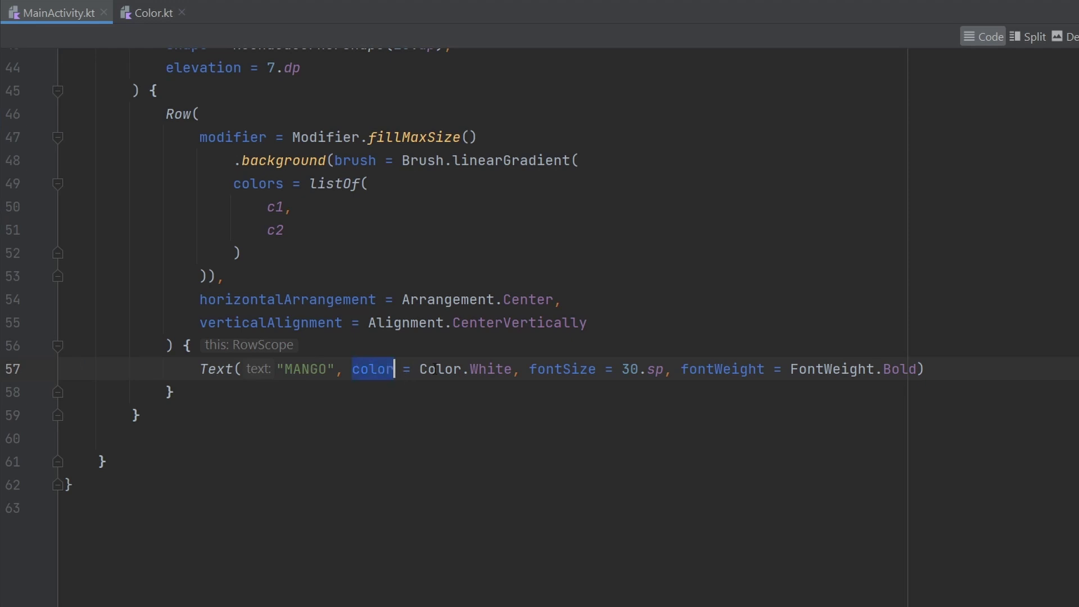
double_click(491, 371)
double_click(589, 371)
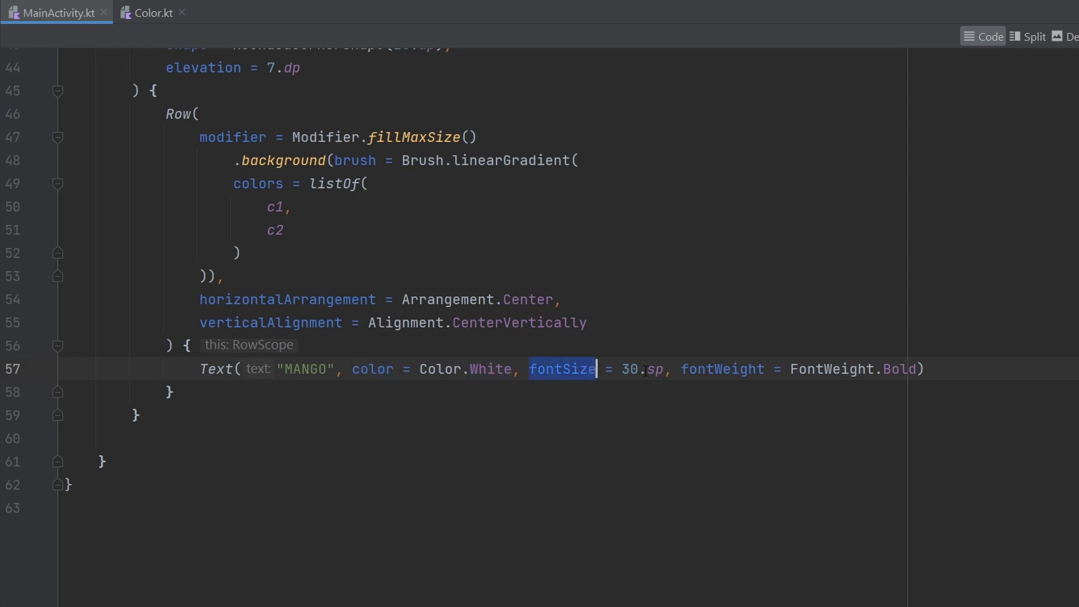
double_click(755, 376)
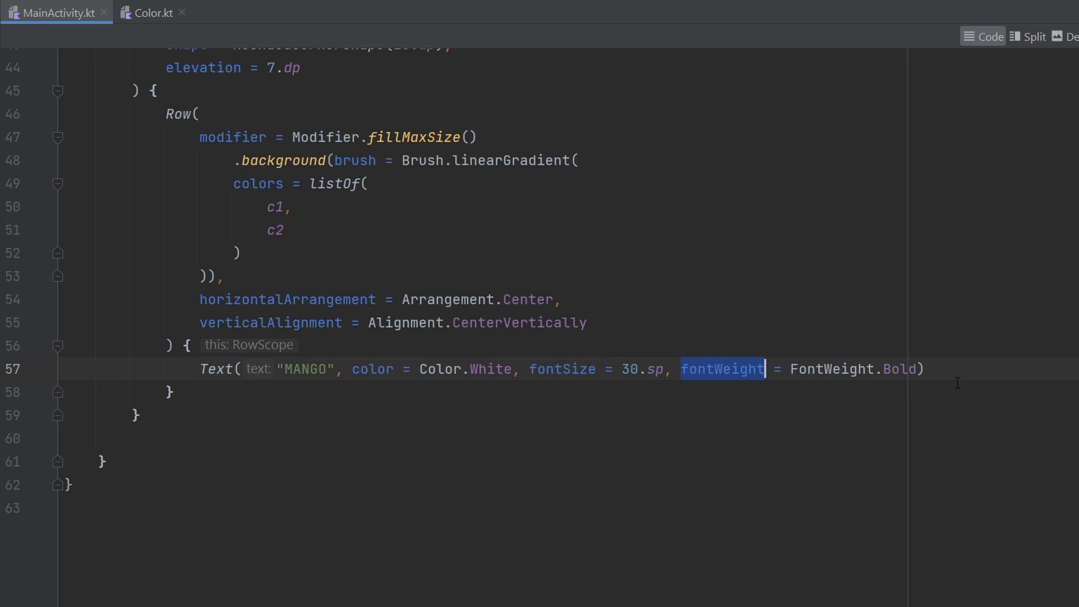